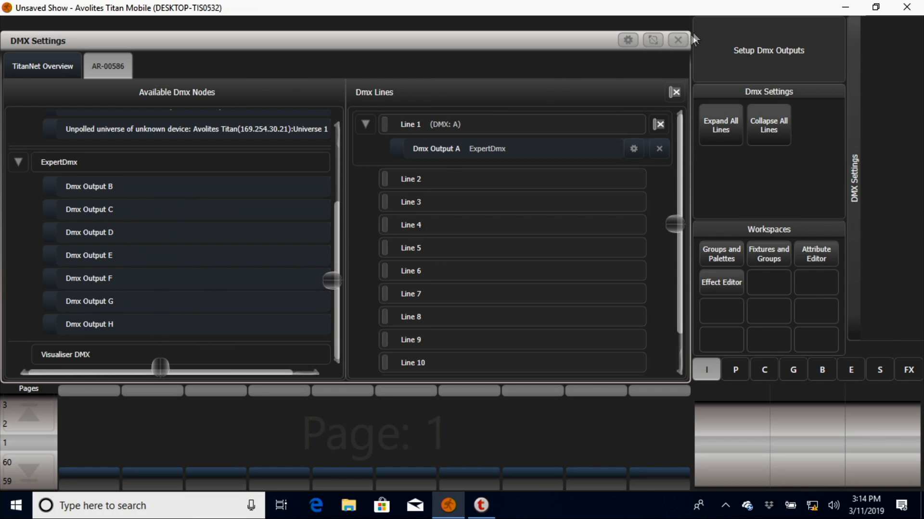
Step: Close the DMX settings and open the personality list in the Patch View
{"action": "left_click", "coordinate": [673, 41]}
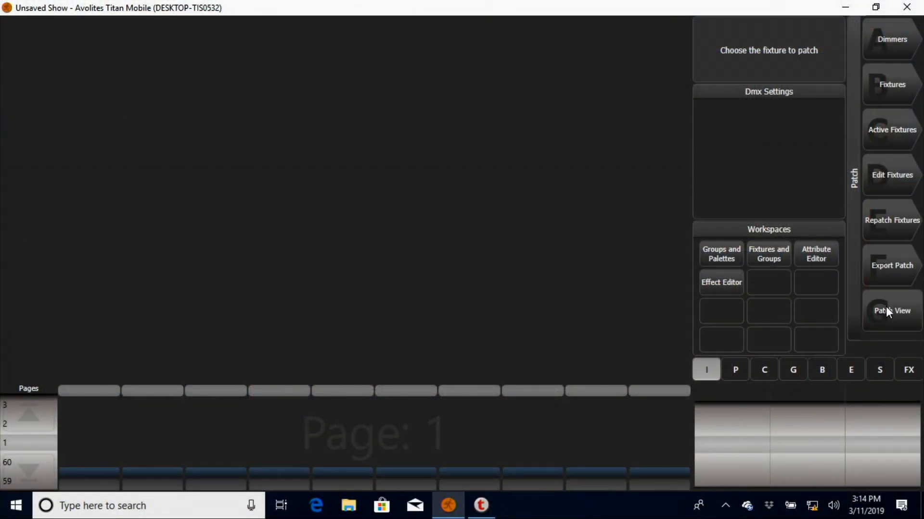
{"action": "left_click", "coordinate": [887, 312]}
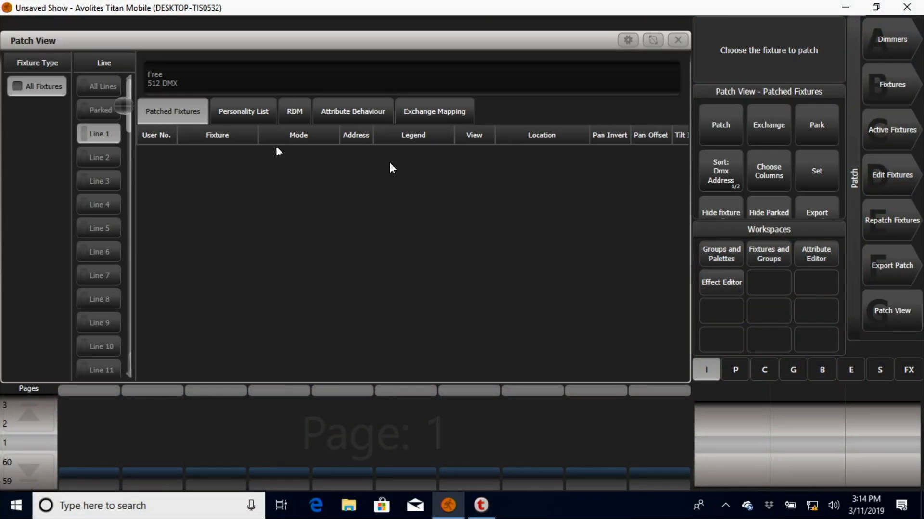
{"action": "left_click", "coordinate": [242, 115]}
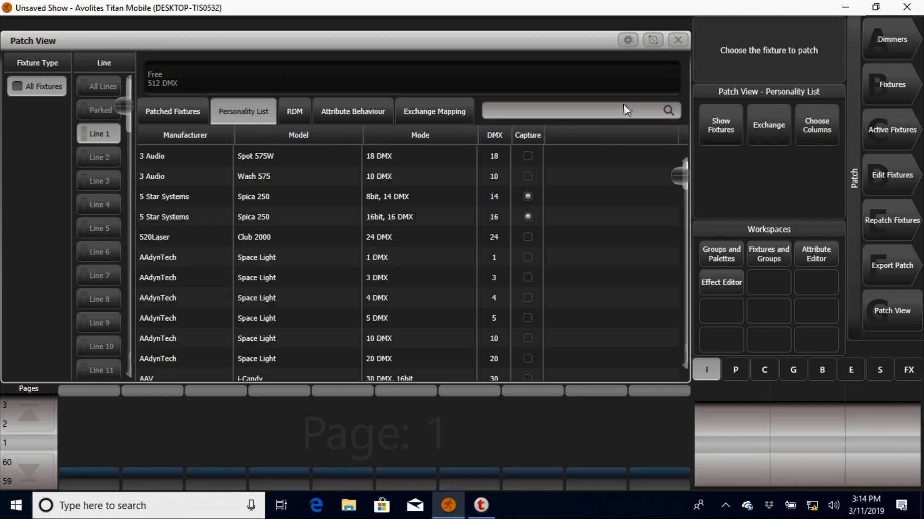
Step: Find the Chauvet Maverick MK Pyxis fixture and choose its "Single: Standard, 66 DMX" mode
{"action": "left_click", "coordinate": [616, 111]}
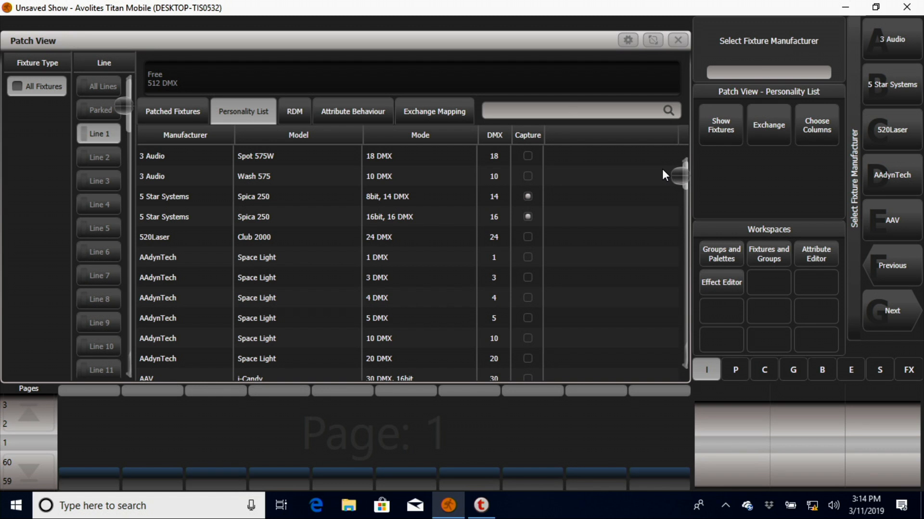
{"action": "type", "text": "chauvet"}
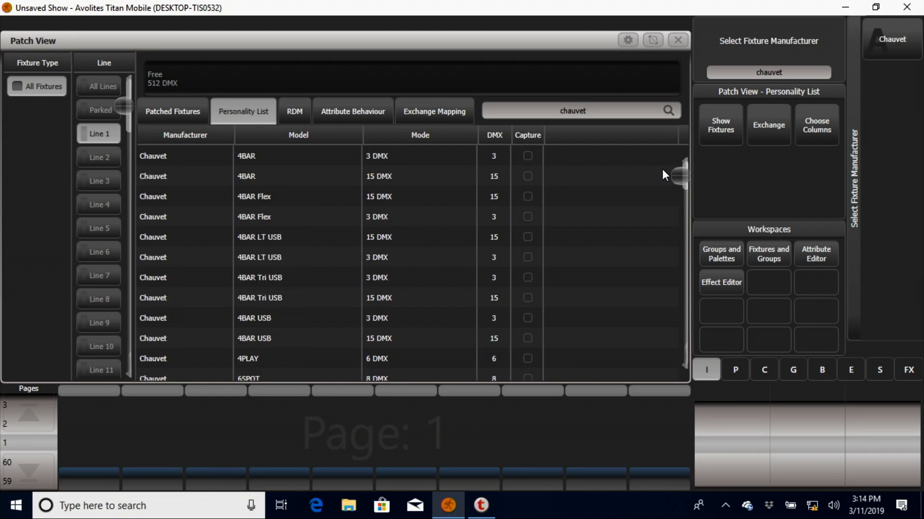
{"action": "left_click", "coordinate": [902, 39]}
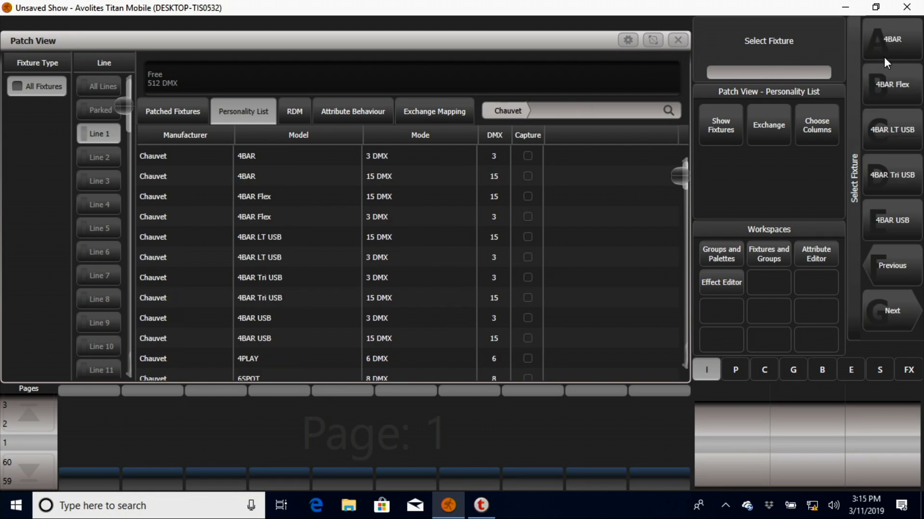
{"action": "type", "text": "mave"}
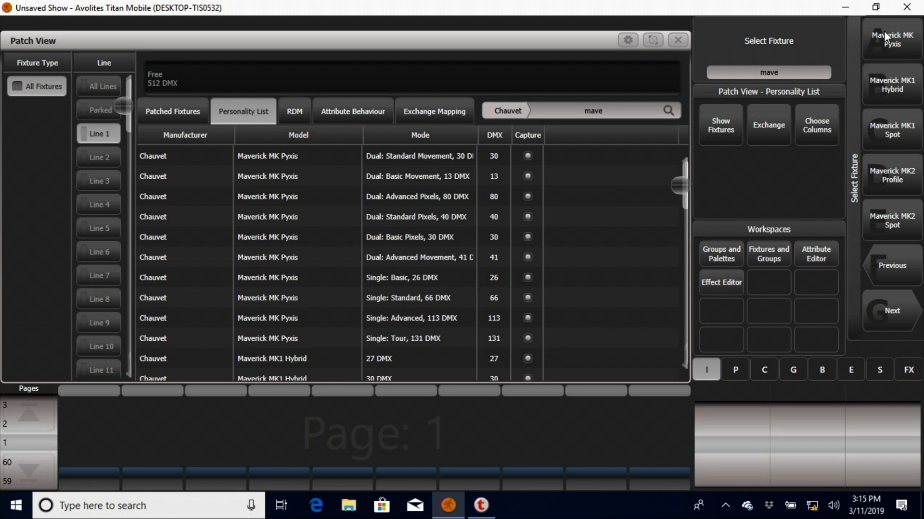
{"action": "left_click", "coordinate": [884, 34]}
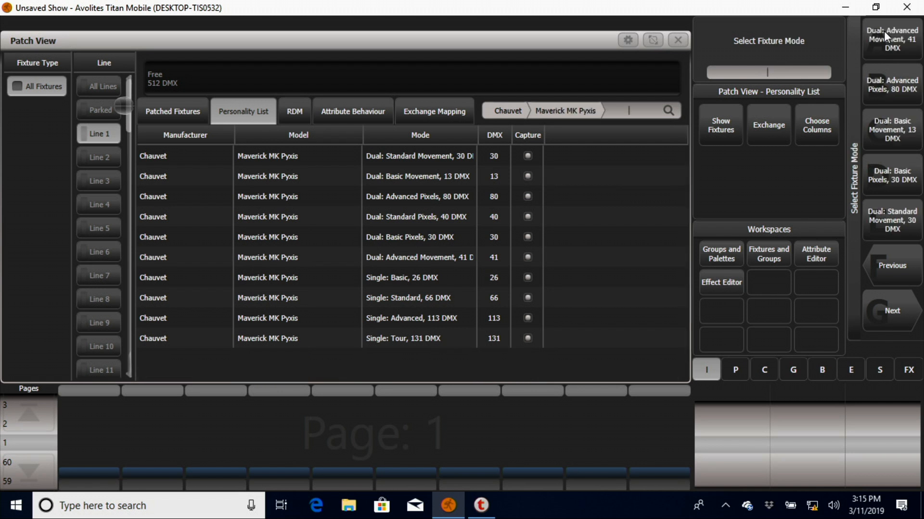
{"action": "left_click", "coordinate": [890, 312]}
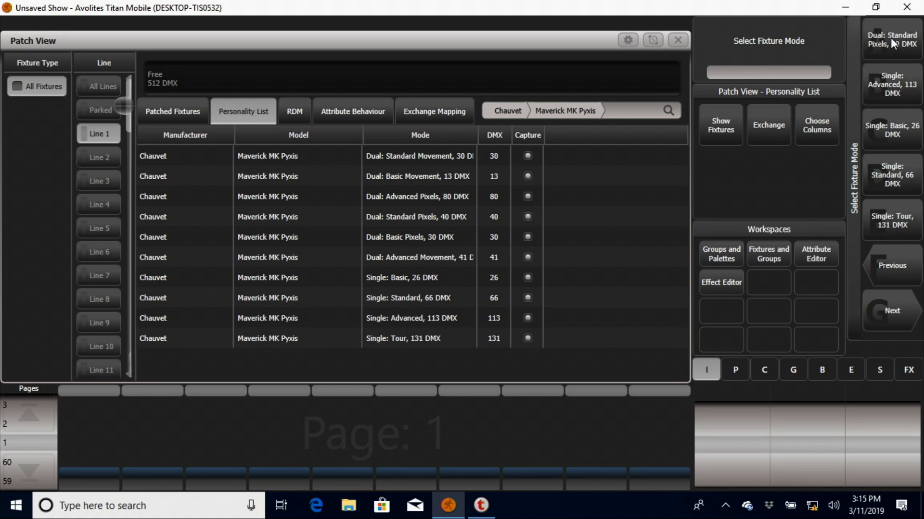
{"action": "left_click", "coordinate": [898, 192]}
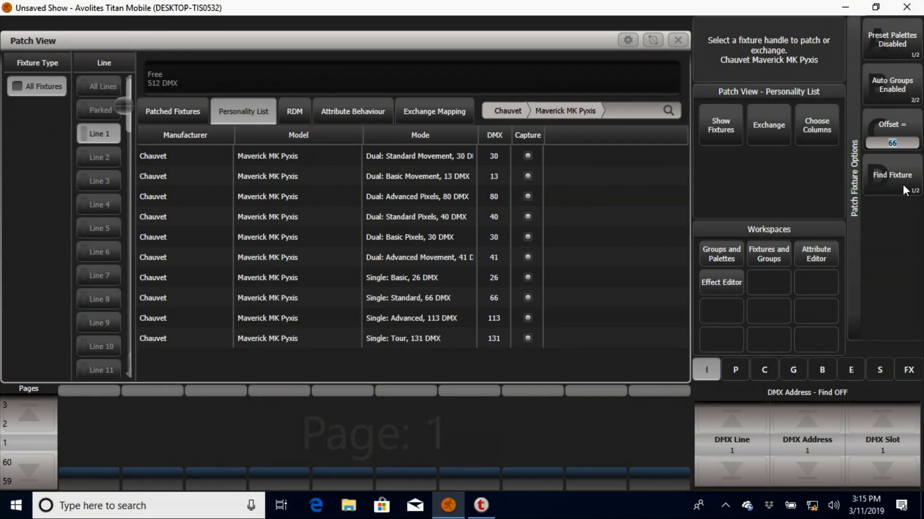
Step: Patch one Maverick MK Pyxis on DMX line 1 at address 1 with user number 1 and legend "MK Pyxis"
{"action": "key", "text": "Escape"}
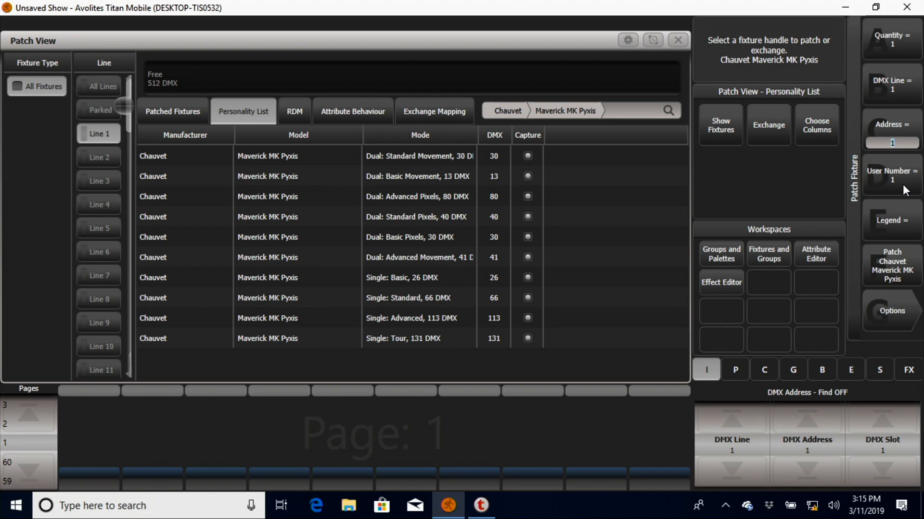
{"action": "left_click", "coordinate": [888, 49]}
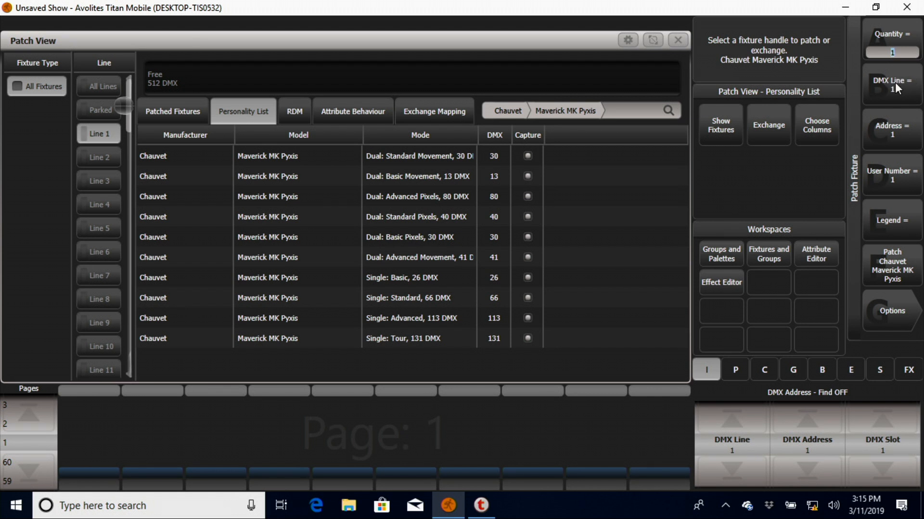
{"action": "left_click", "coordinate": [897, 85]}
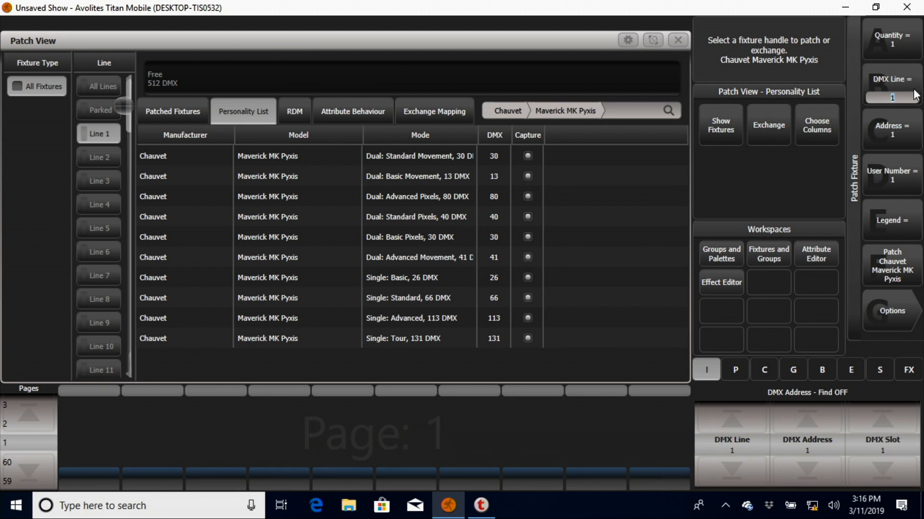
{"action": "left_click", "coordinate": [905, 134]}
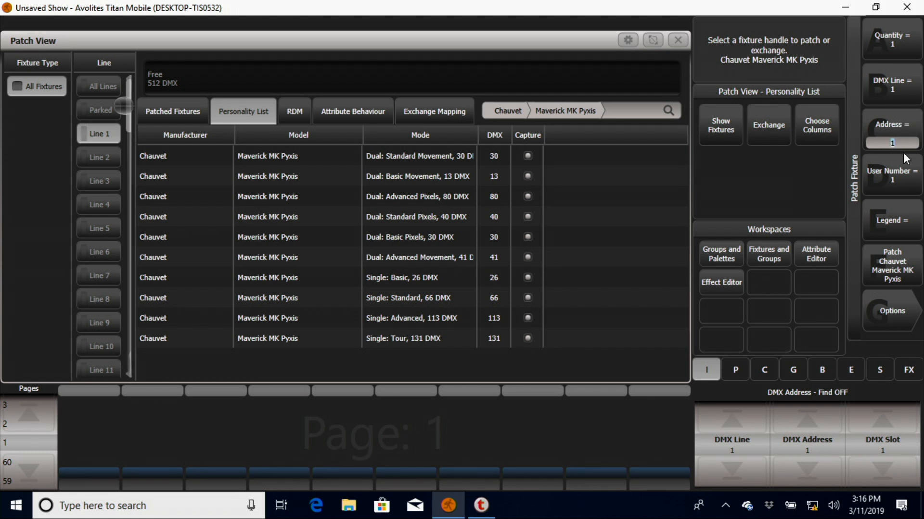
{"action": "left_click", "coordinate": [895, 190]}
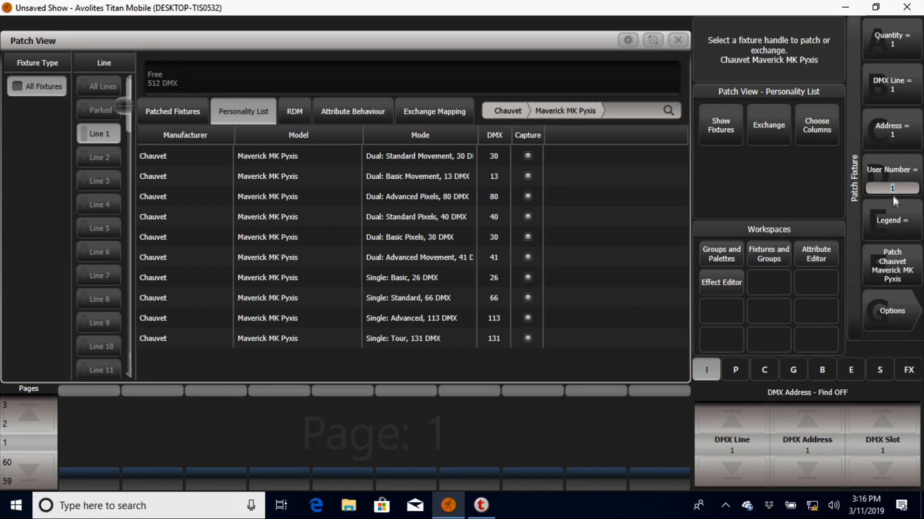
{"action": "left_click", "coordinate": [897, 219]}
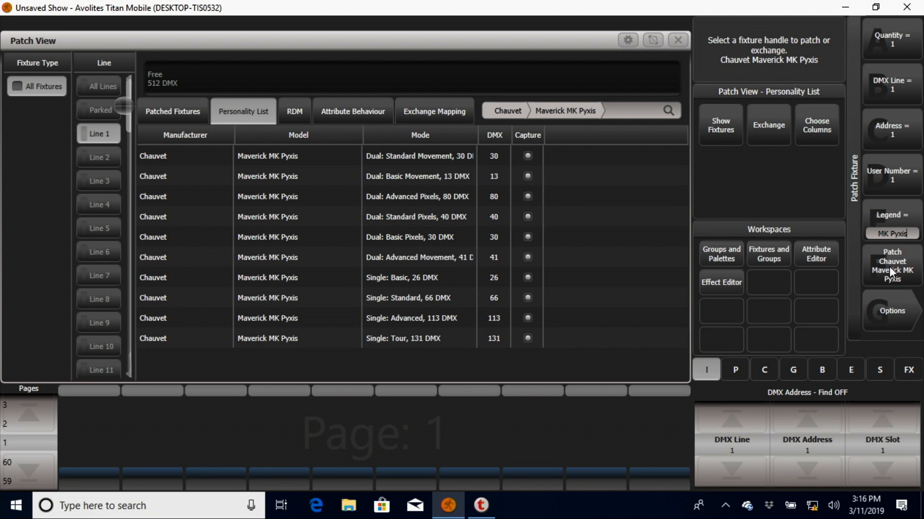
{"action": "left_click", "coordinate": [889, 266]}
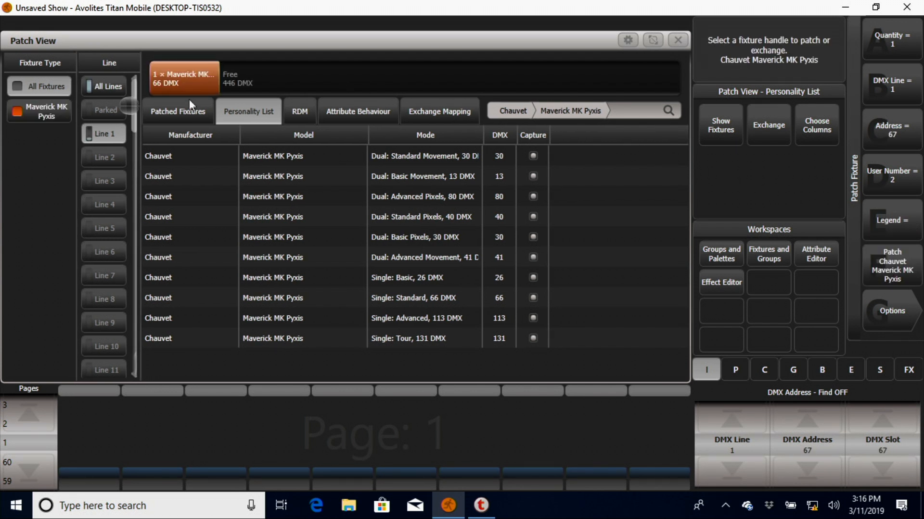
Step: Examine the Maverick MK Pyxis in the patched fixtures list and its information and channels in the Fixture View
{"action": "left_click", "coordinate": [191, 116]}
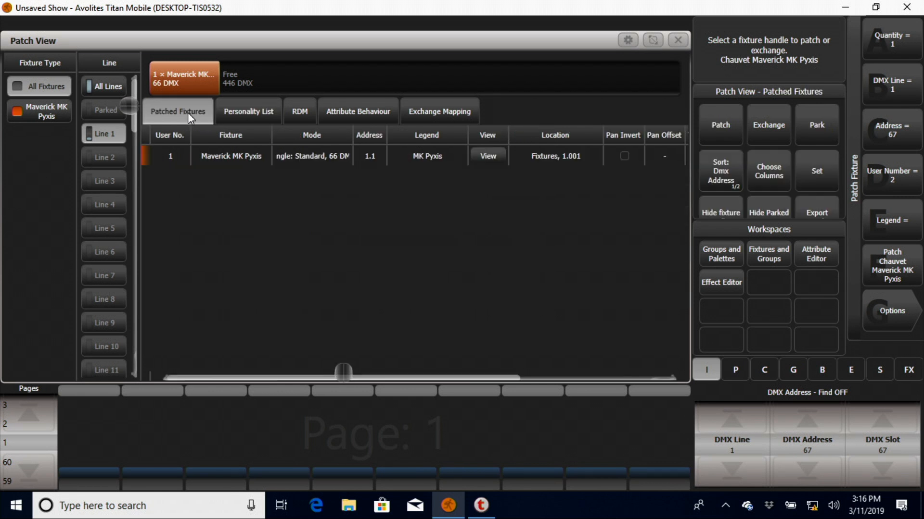
{"action": "left_click", "coordinate": [234, 159]}
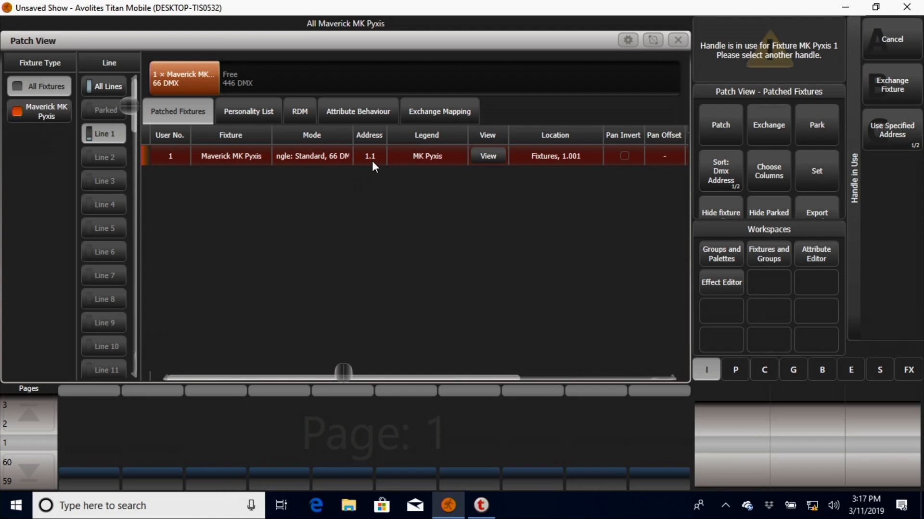
{"action": "left_click", "coordinate": [488, 156]}
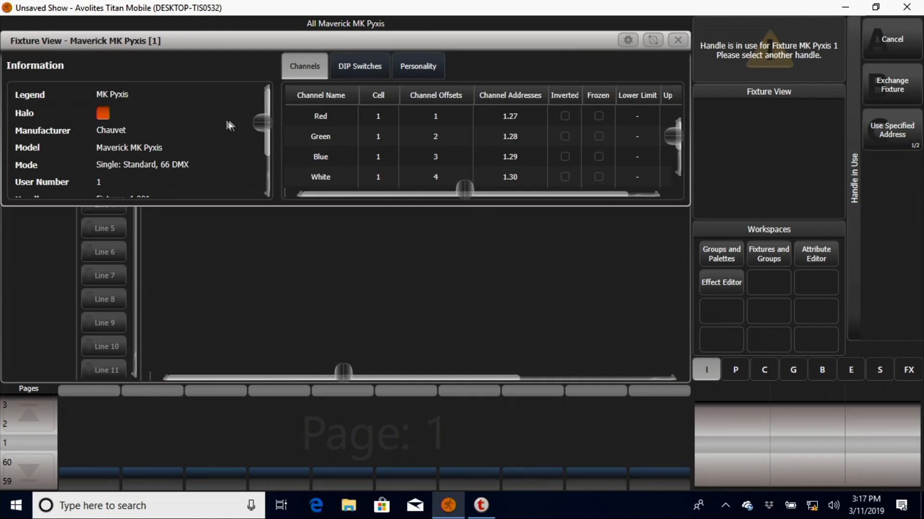
{"action": "scroll", "coordinate": [393, 127], "scroll_direction": "down", "scroll_amount": 10}
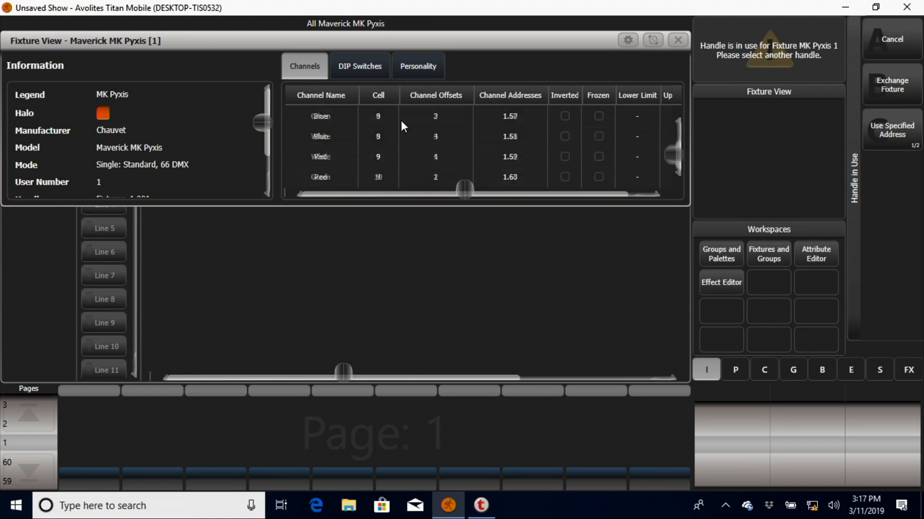
{"action": "scroll", "coordinate": [404, 125], "scroll_direction": "up", "scroll_amount": 10}
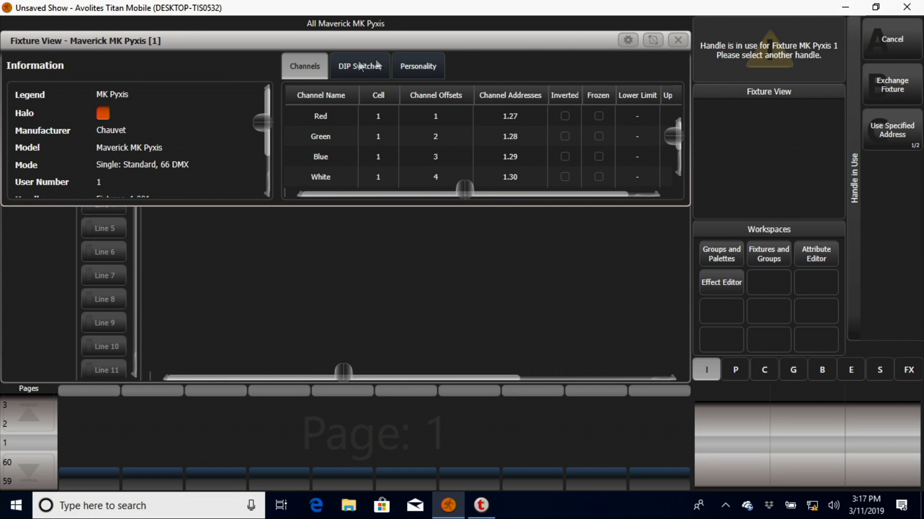
{"action": "left_click", "coordinate": [678, 40]}
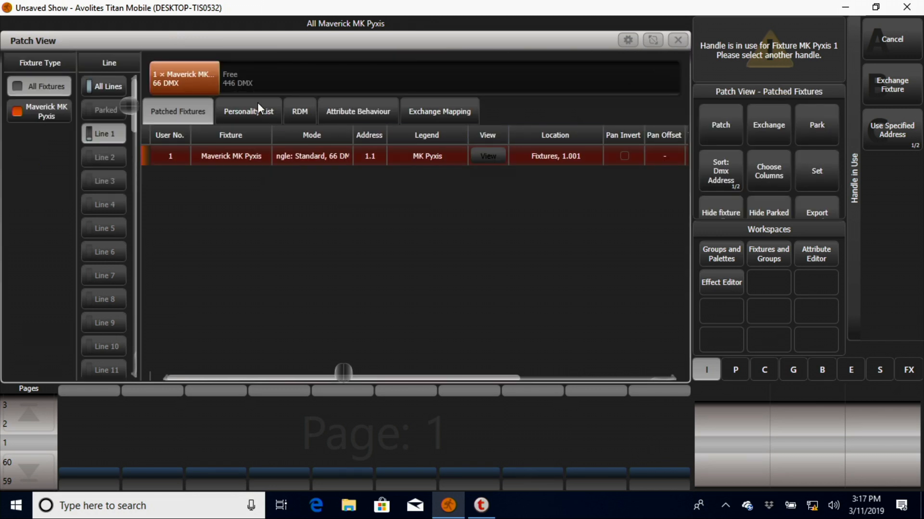
Step: Cancel the handle conflict for the patched MK Pyxis and leave the fixture patching command
{"action": "left_click_drag", "start_coordinate": [344, 374], "coordinate": [495, 376]}
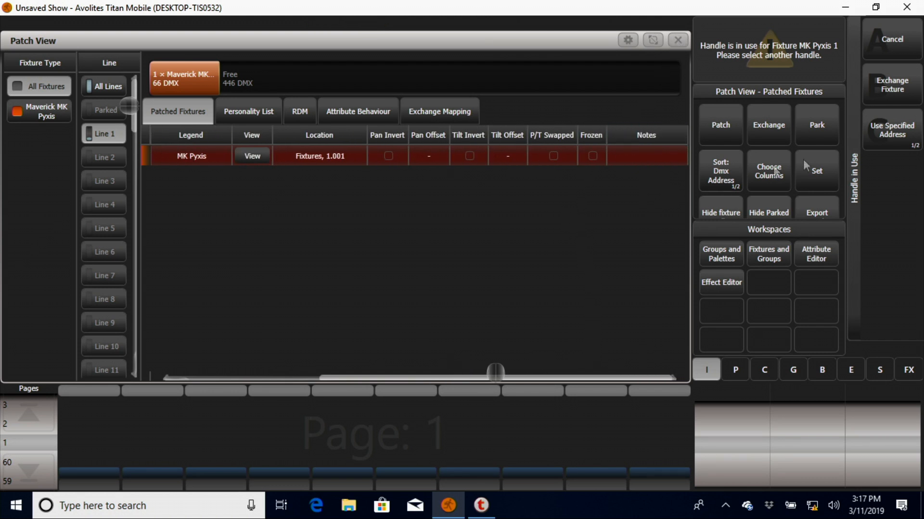
{"action": "left_click", "coordinate": [900, 41]}
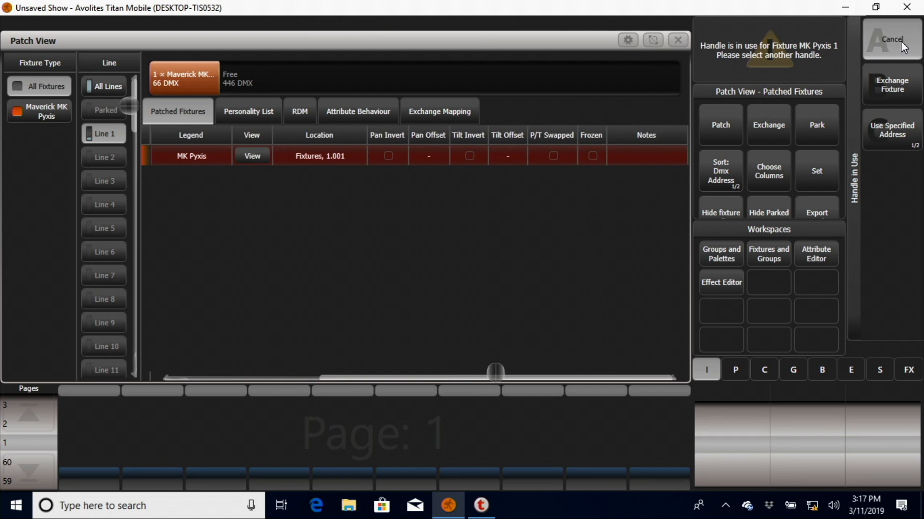
{"action": "left_click", "coordinate": [389, 156]}
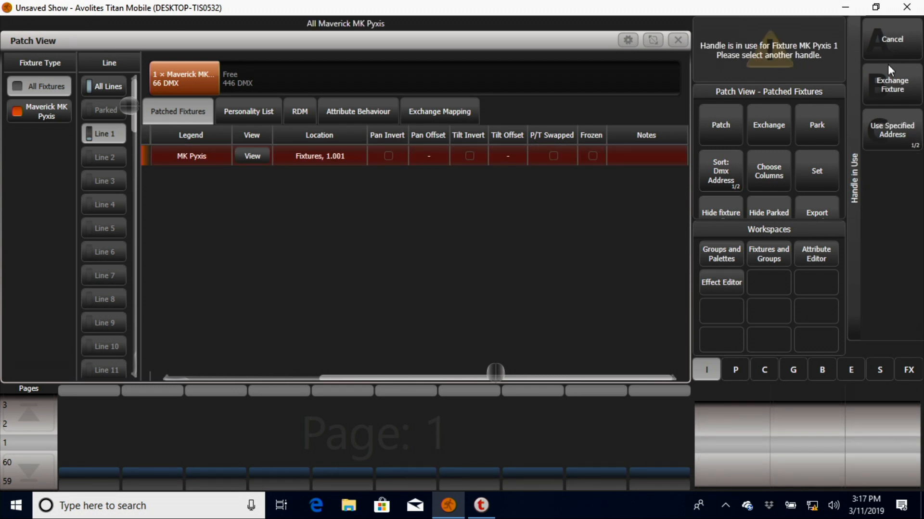
{"action": "left_click", "coordinate": [873, 36]}
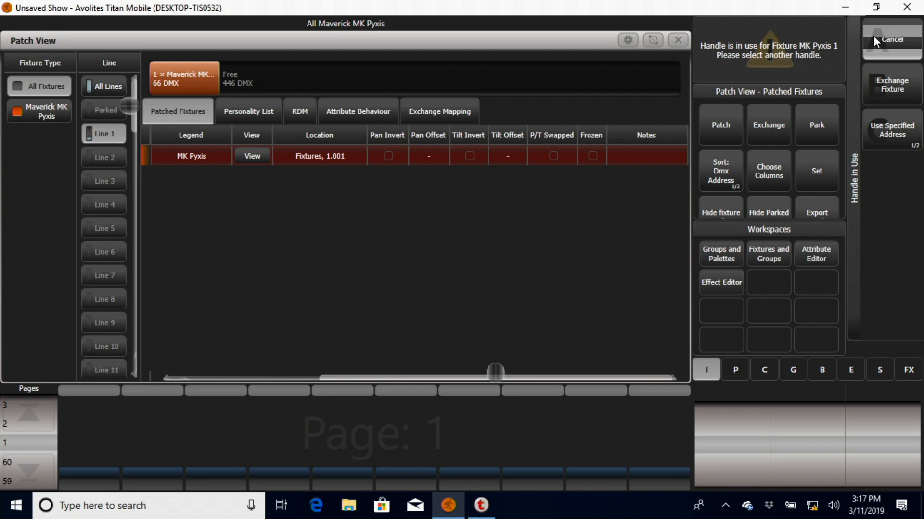
{"action": "left_click", "coordinate": [467, 219]}
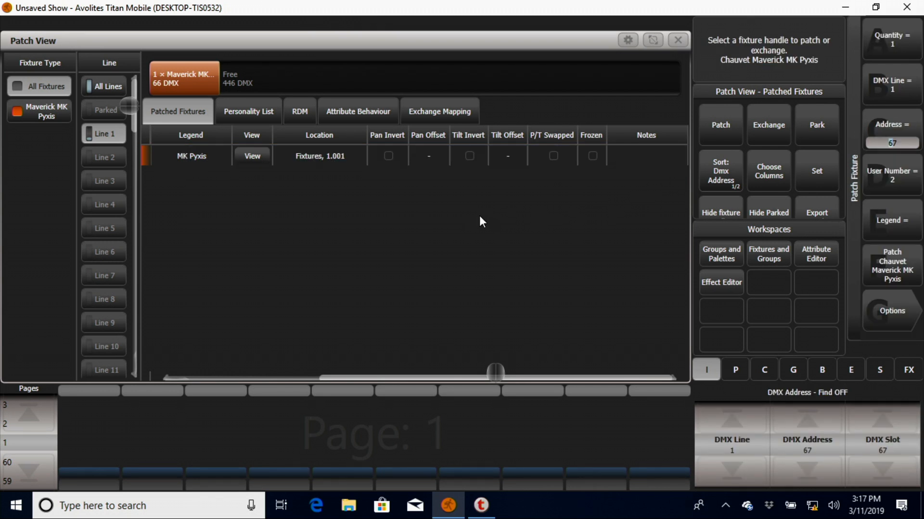
{"action": "key", "text": "Escape"}
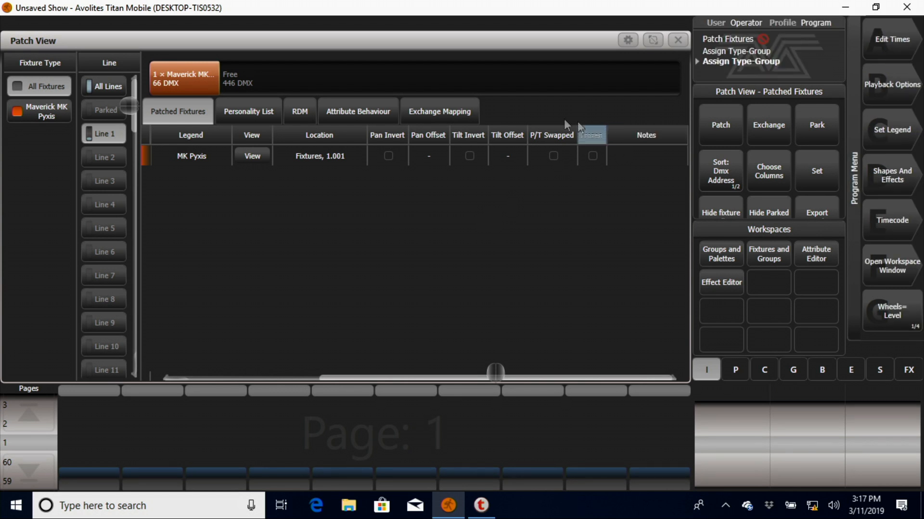
Step: Invert the MK Pyxis's pan, return it to normal, and open its tilt inversion setting
{"action": "left_click", "coordinate": [395, 159]}
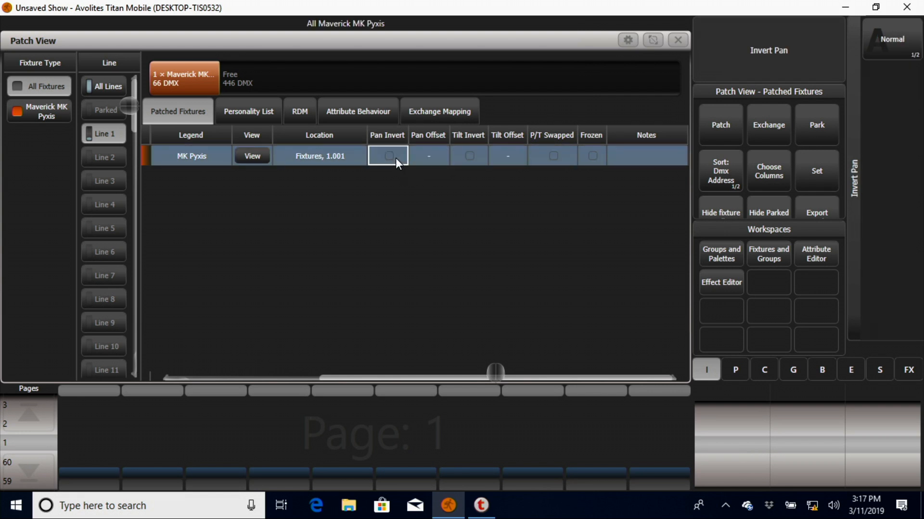
{"action": "left_click", "coordinate": [905, 56]}
{"action": "left_click", "coordinate": [906, 56]}
{"action": "left_click", "coordinate": [473, 154]}
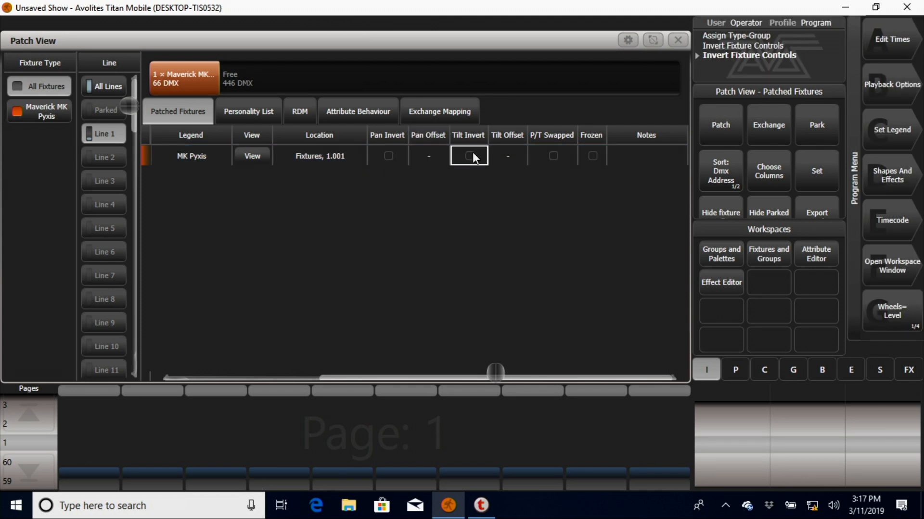
Step: Swap the MK Pyxis's pan and tilt, return them to normal, and open its freeze setting
{"action": "left_click", "coordinate": [554, 154]}
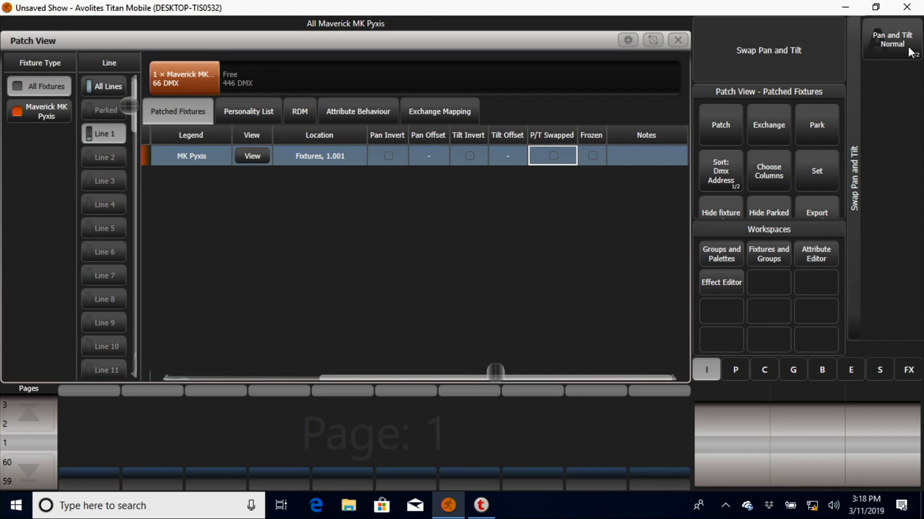
{"action": "left_click", "coordinate": [909, 47]}
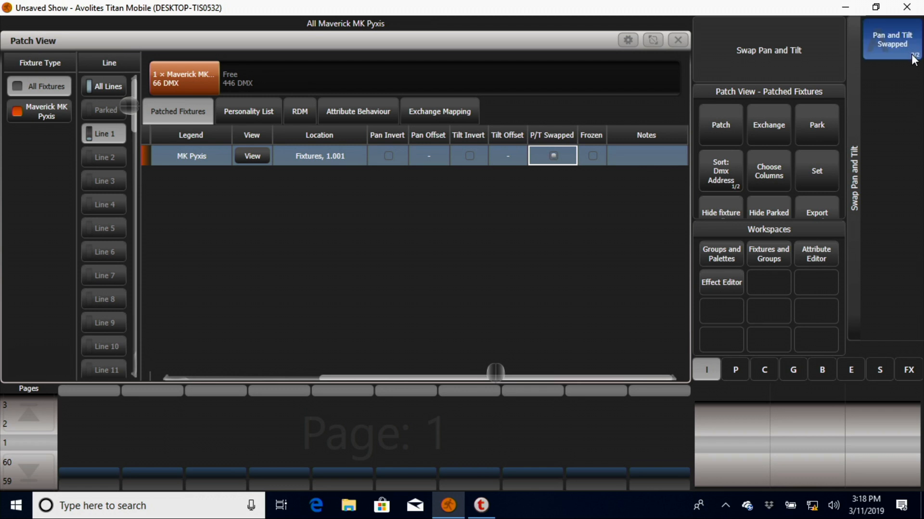
{"action": "left_click", "coordinate": [912, 57]}
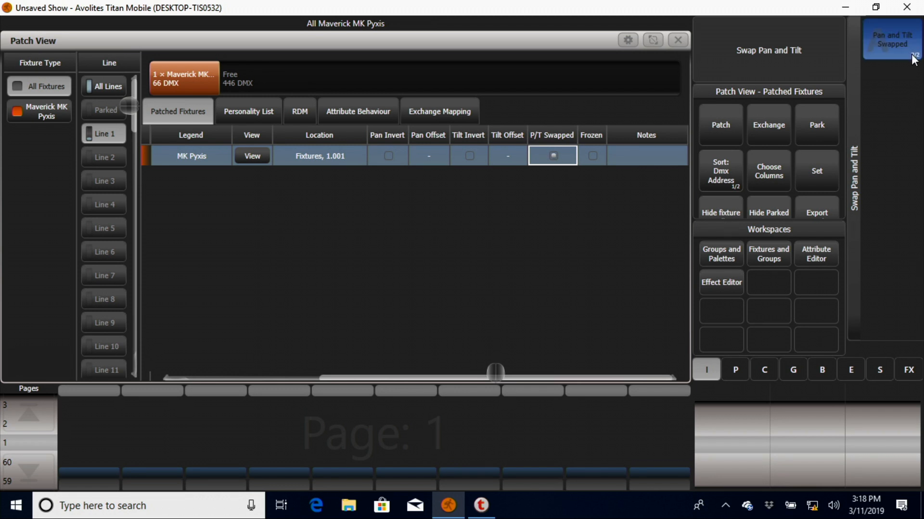
{"action": "left_click", "coordinate": [587, 162]}
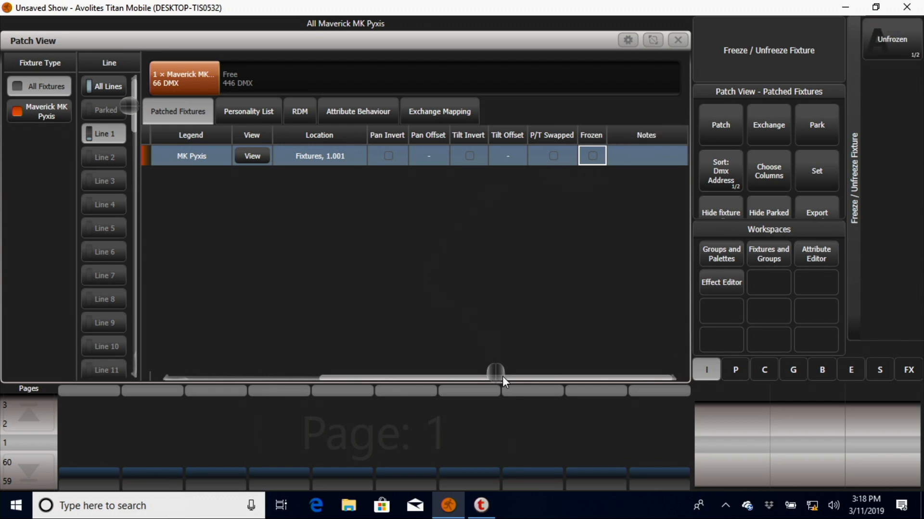
Step: Add the note "This is our initial training fixture." to the patched MK Pyxis
{"action": "left_click", "coordinate": [647, 153]}
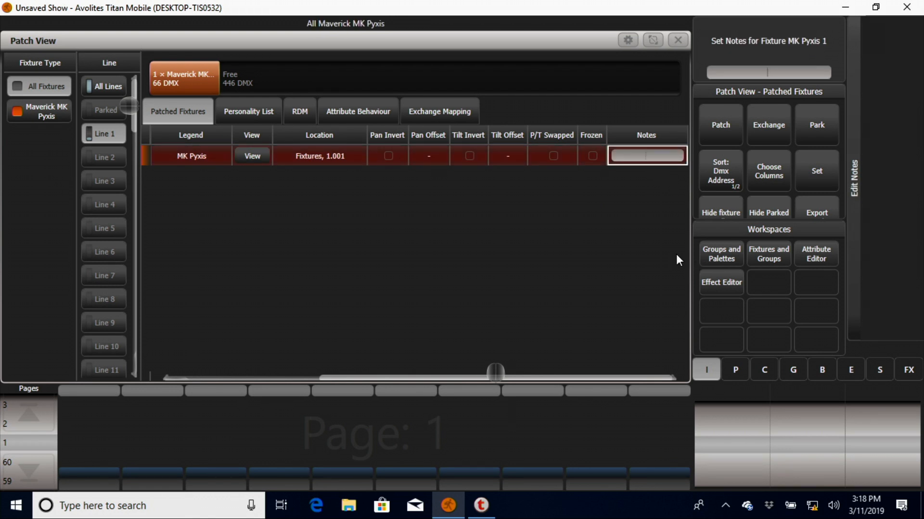
{"action": "type", "text": "This is our initial trai"}
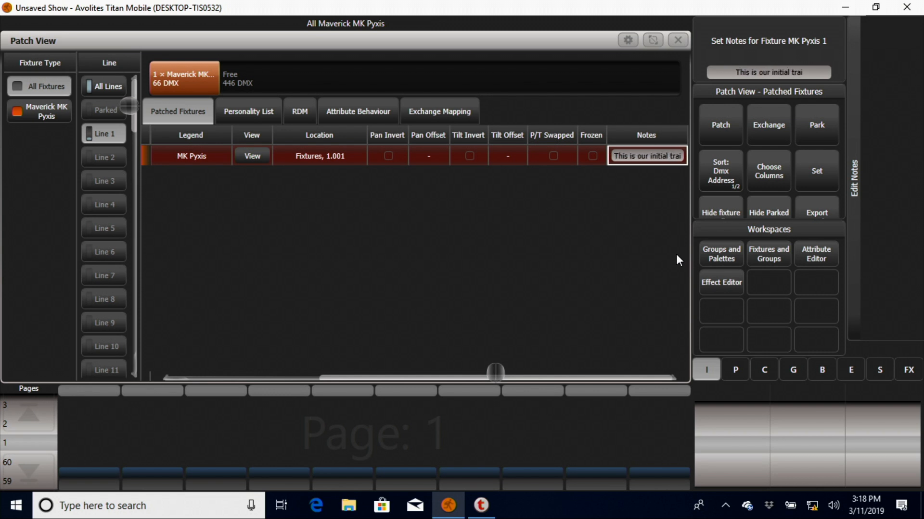
{"action": "type", "text": "ning fix"}
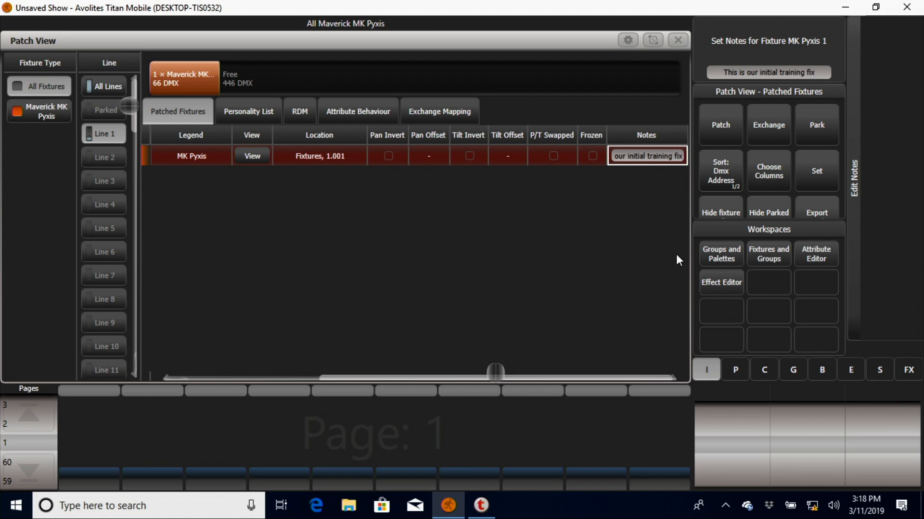
{"action": "type", "text": "ture."}
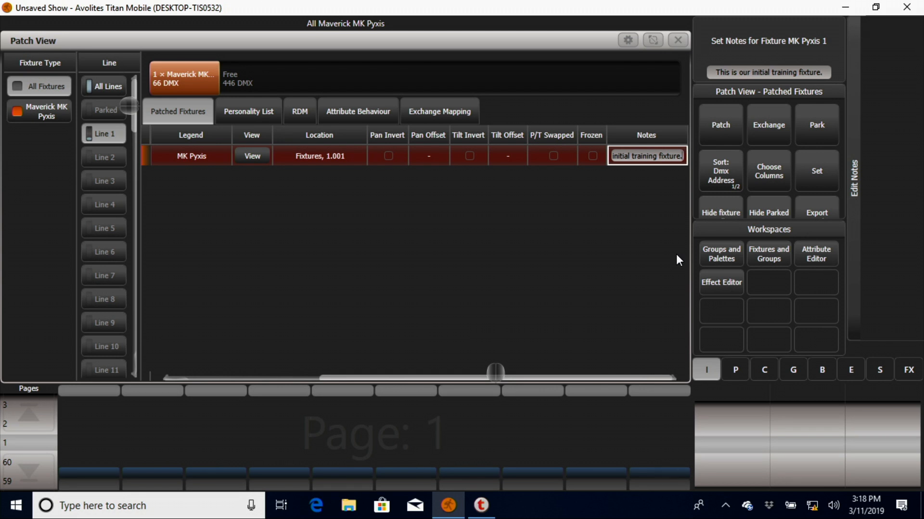
{"action": "key", "text": "Return"}
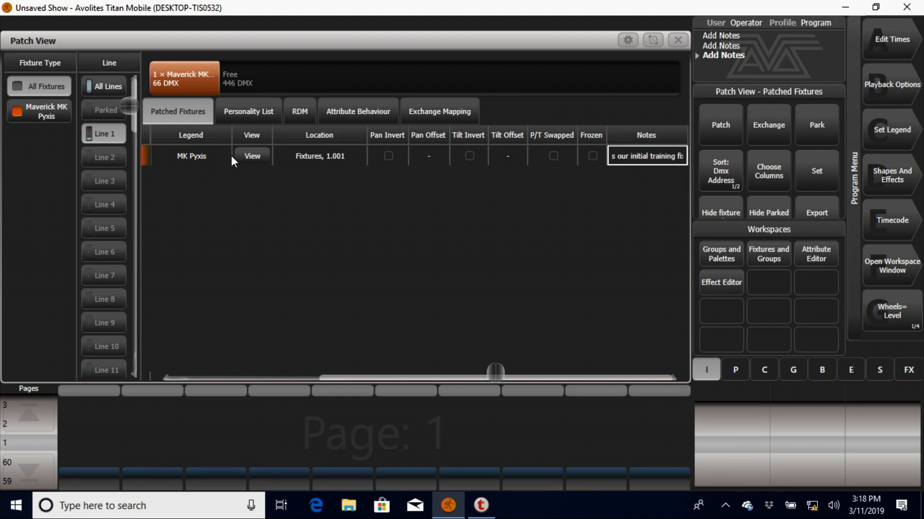
Step: Examine the MK Pyxis's information in the Fixture View down to its notes, and return to the patched fixtures list
{"action": "left_click", "coordinate": [245, 156]}
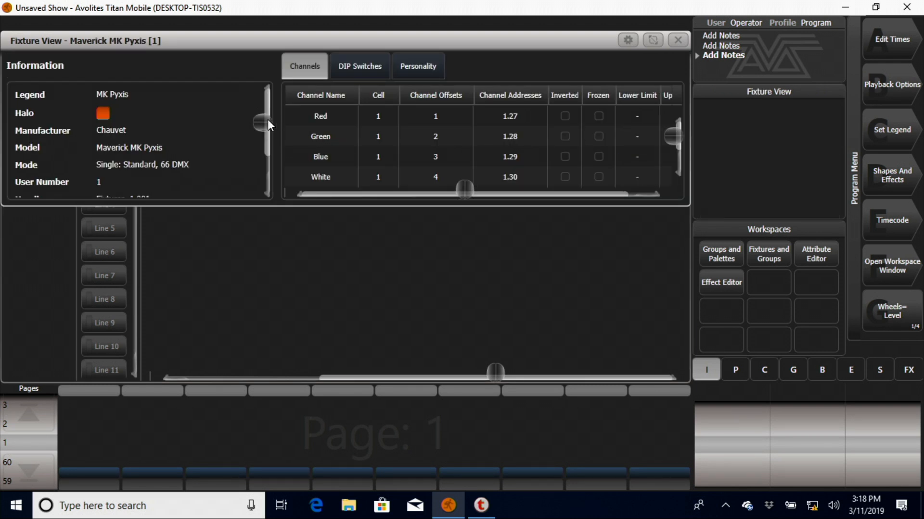
{"action": "left_click_drag", "start_coordinate": [267, 124], "coordinate": [262, 173]}
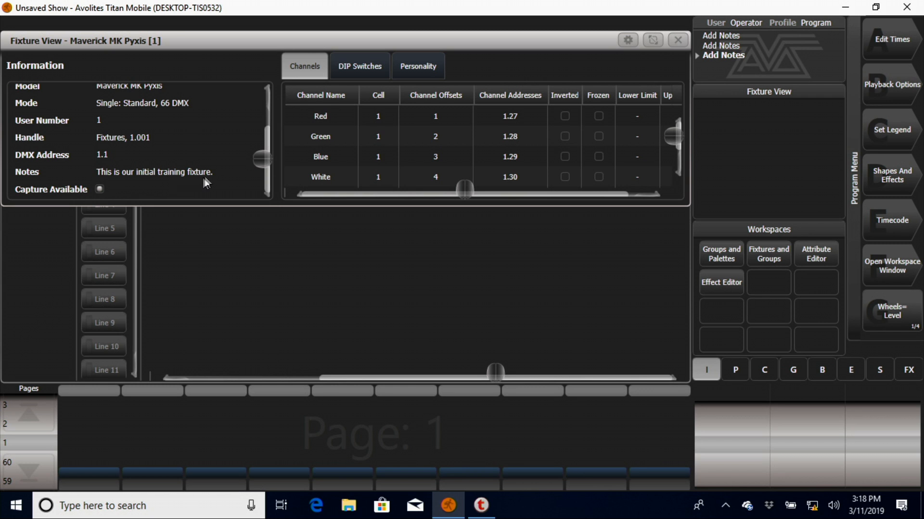
{"action": "left_click_drag", "start_coordinate": [257, 158], "coordinate": [259, 96]}
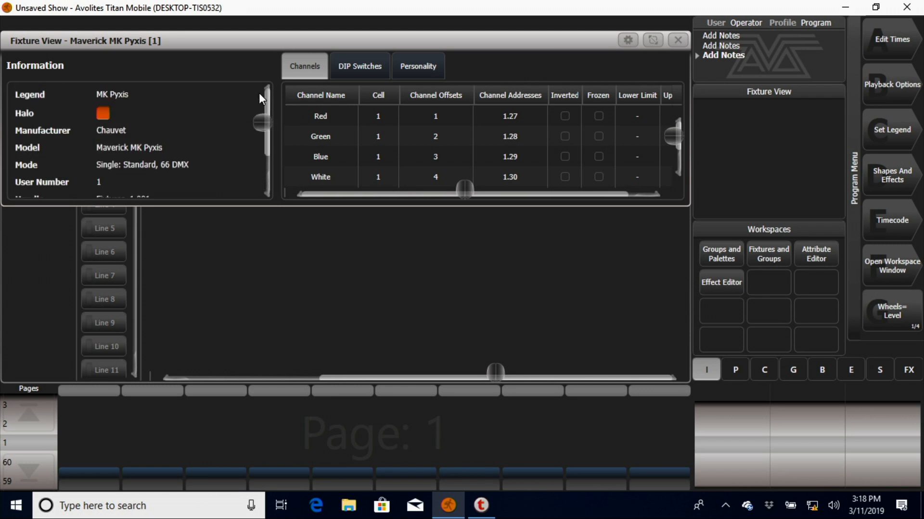
{"action": "left_click", "coordinate": [678, 40]}
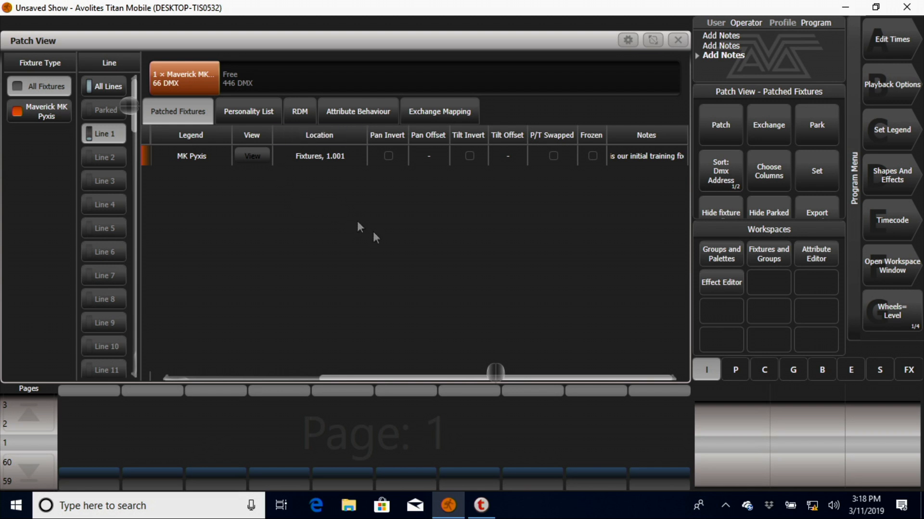